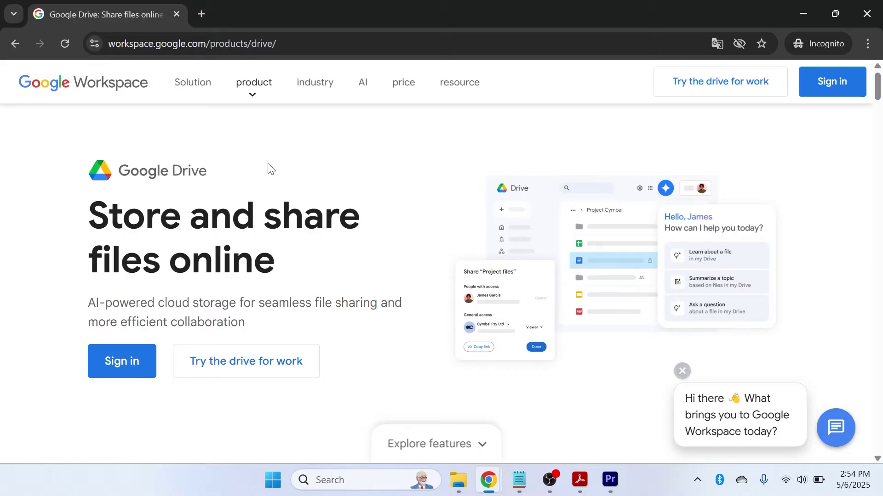
# - Scroll up and down the Google Workspace Drive product page
pyautogui.scroll(-2, 164, 158)
pyautogui.scroll(2, 364, 170)
pyautogui.scroll(-1, 254, 189)
pyautogui.scroll(1, 254, 188)
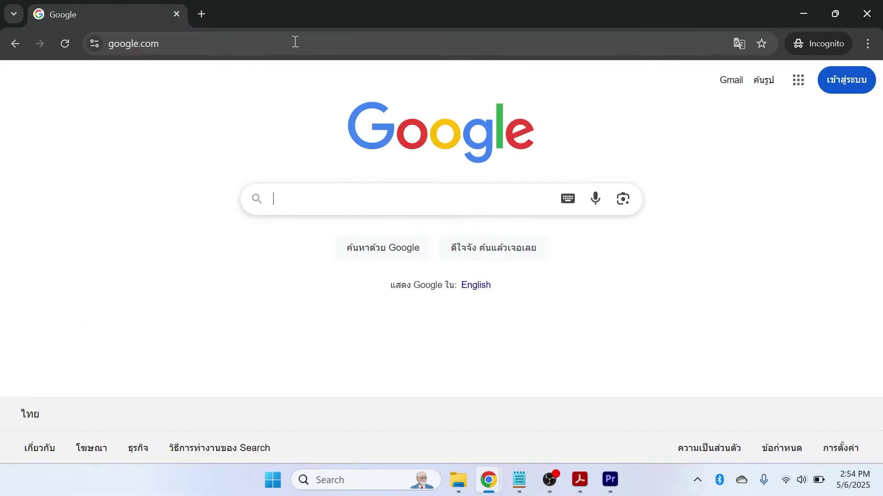
# - Go to google.com/drive and open the Drive sign-in page in a new tab
pyautogui.click(295, 42)
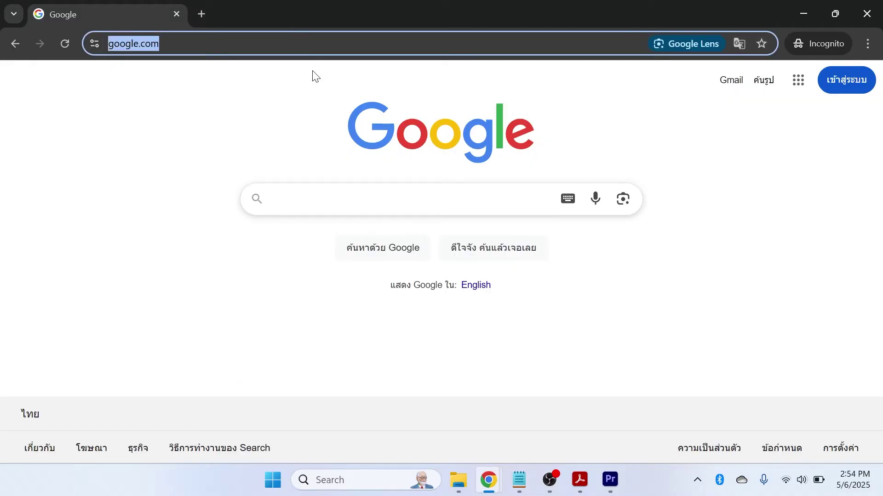
pyautogui.write('google.com')
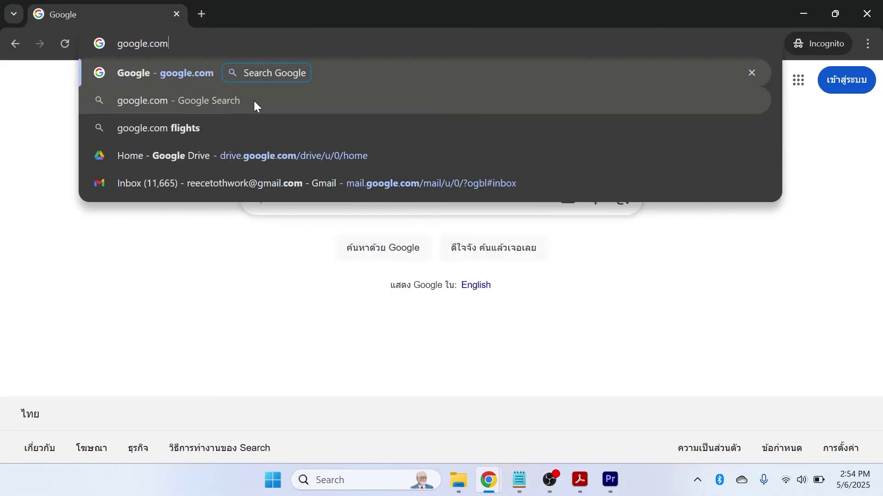
pyautogui.write('/drive')
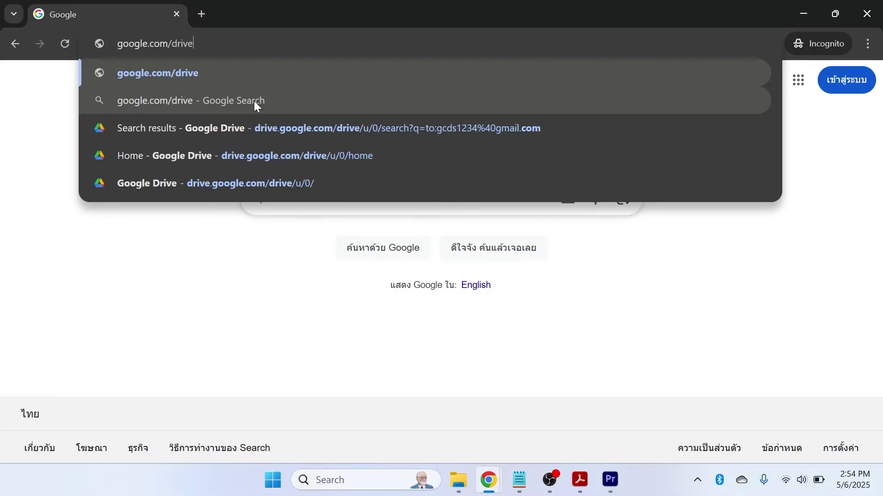
pyautogui.press('Return')
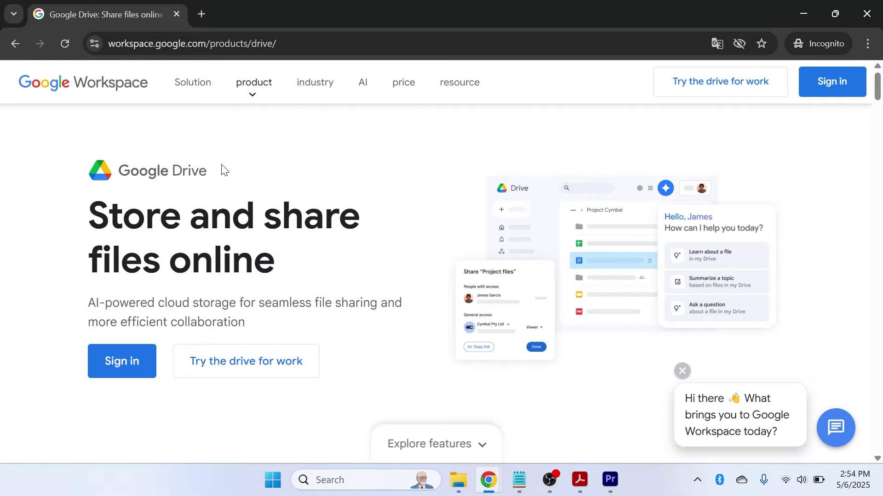
pyautogui.scroll(-2, 223, 169)
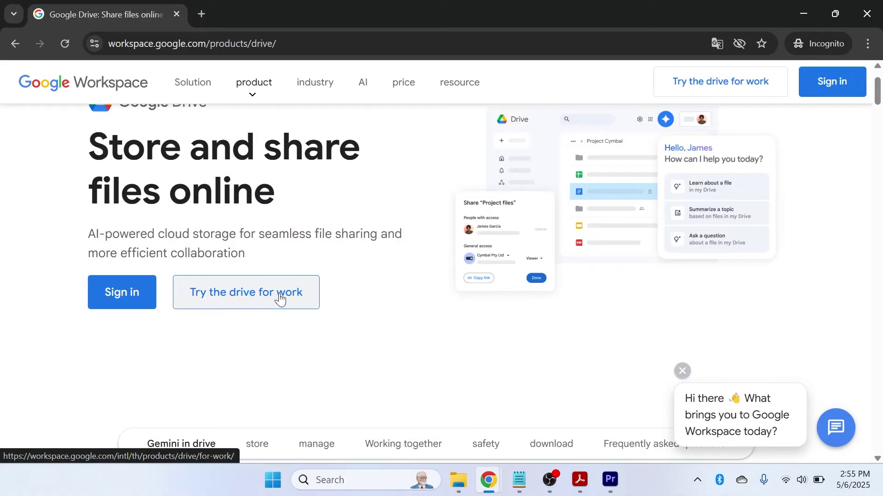
pyautogui.scroll(1, 279, 299)
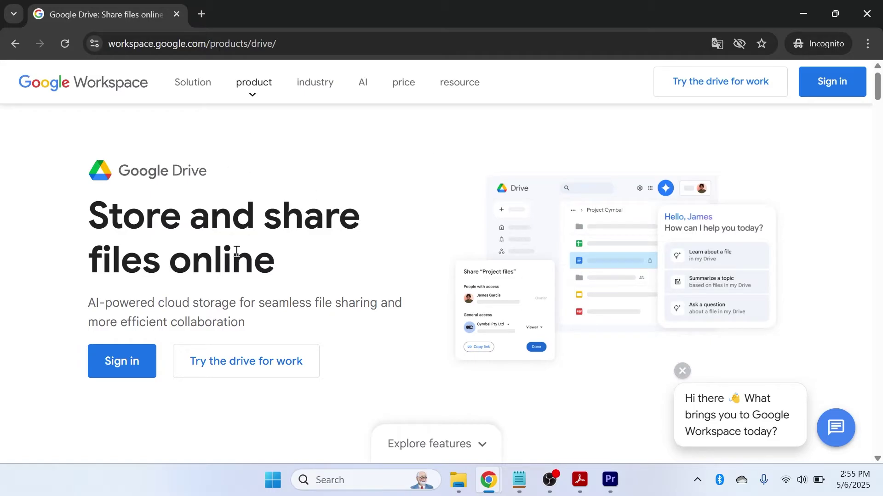
pyautogui.click(127, 366)
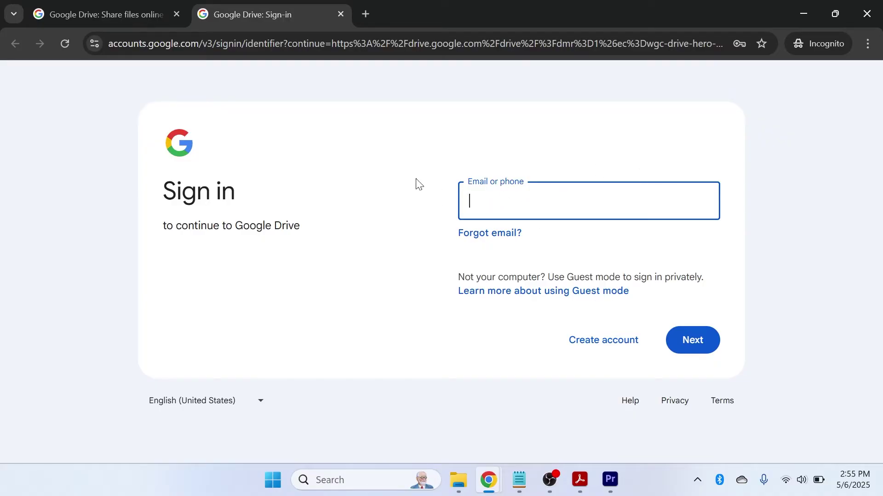
# - Open Google Drive for the signed-in account from the Google apps grid
pyautogui.click(608, 350)
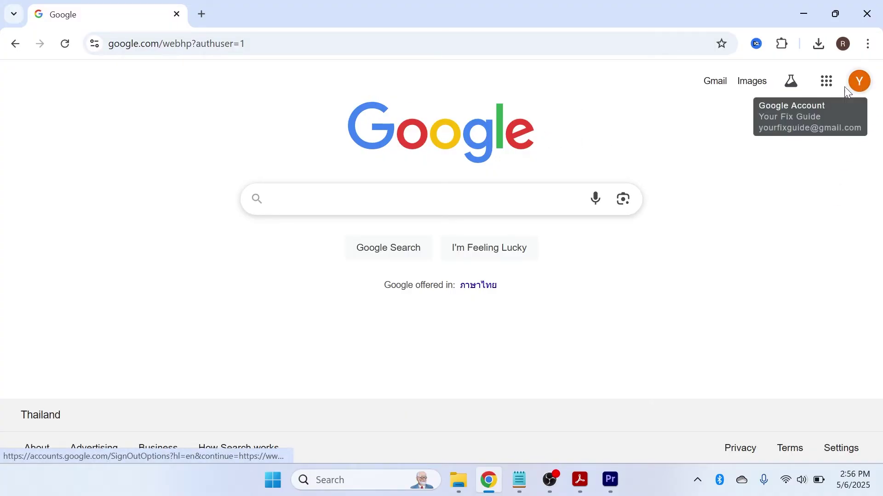
pyautogui.click(828, 82)
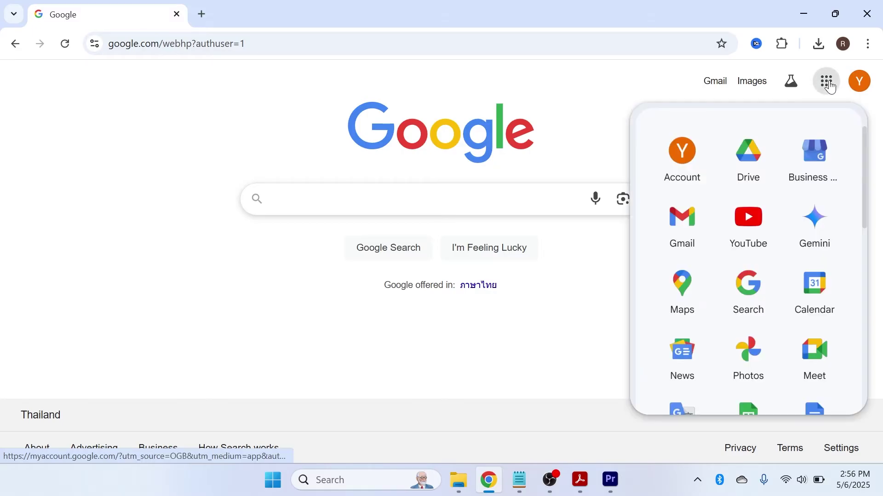
pyautogui.click(755, 160)
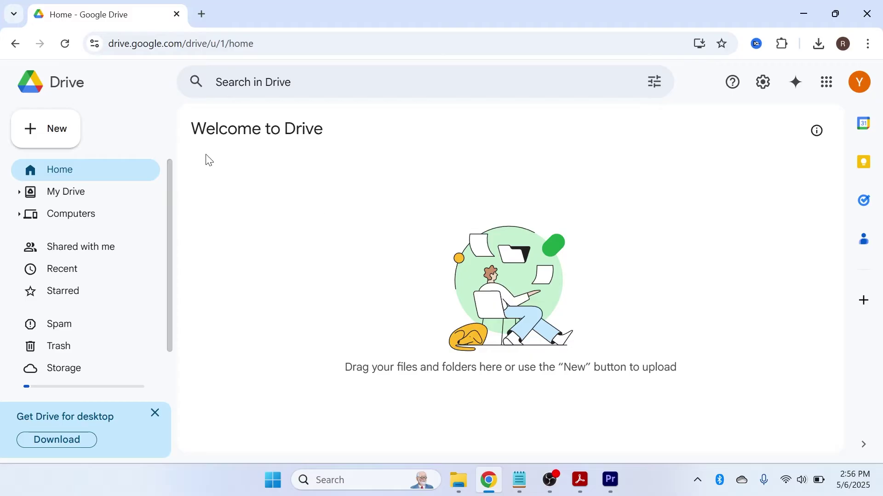
# - Create a new folder named 'Photos' in My Drive
pyautogui.click(56, 134)
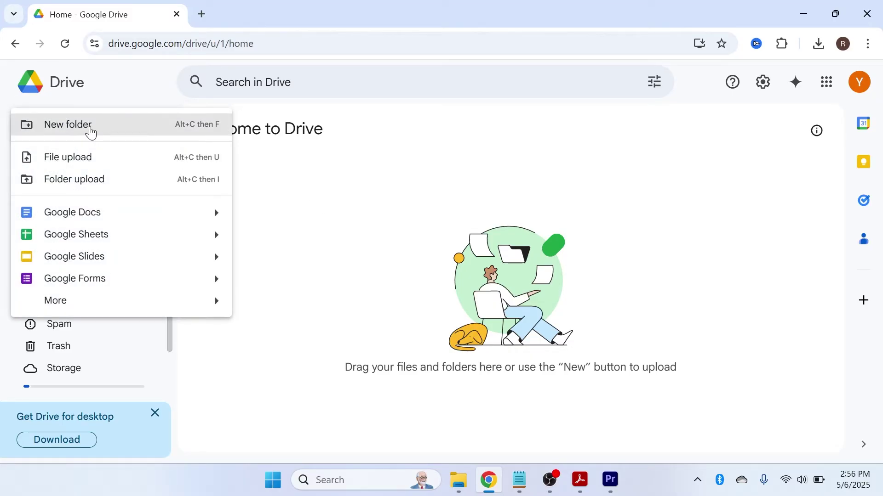
pyautogui.click(91, 132)
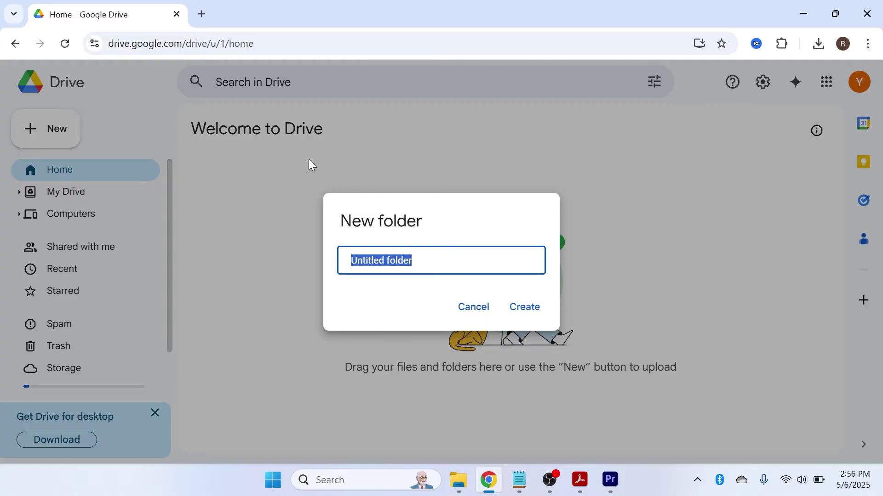
pyautogui.write('Photos')
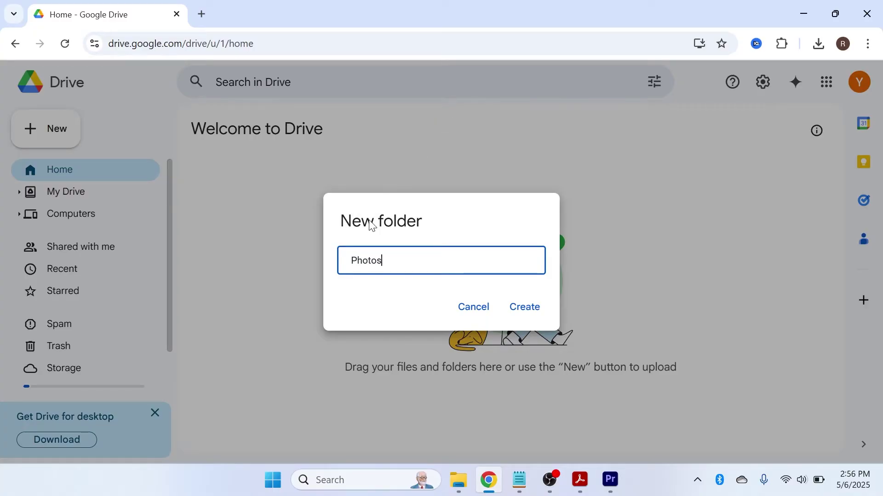
pyautogui.click(520, 311)
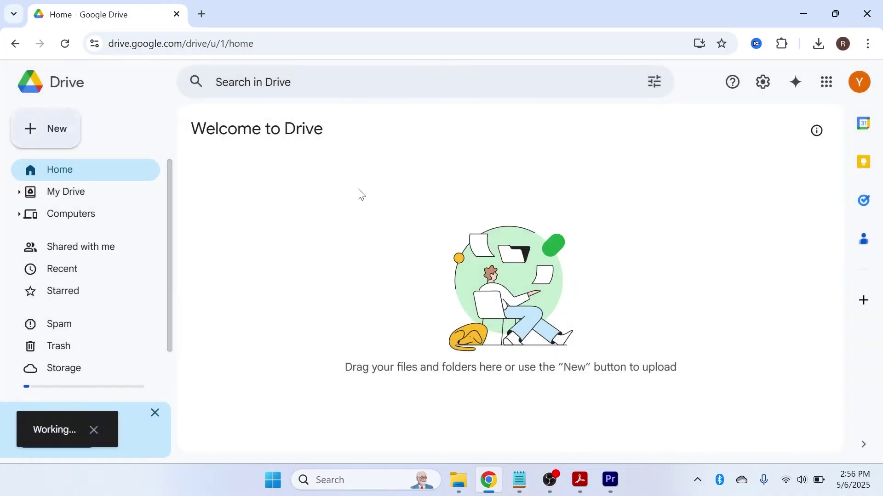
# - Create a second new folder named 'Work'
pyautogui.click(55, 130)
pyautogui.click(99, 125)
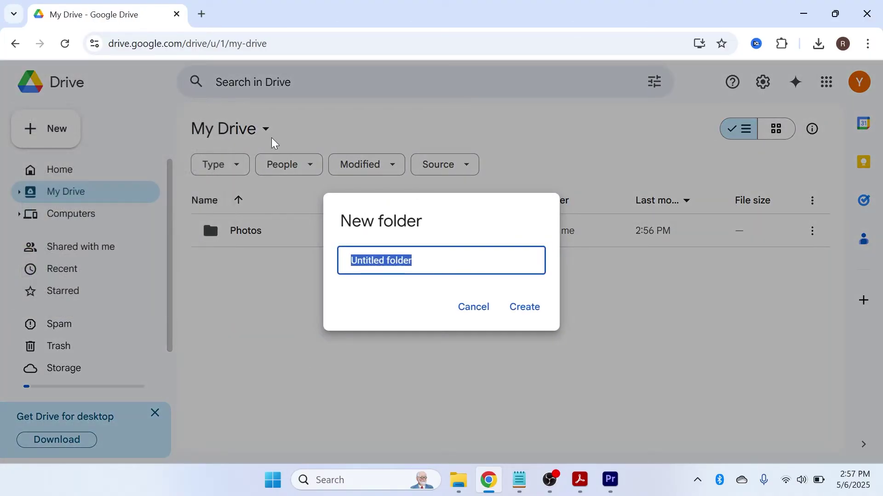
pyautogui.write('Work')
pyautogui.press('Return')
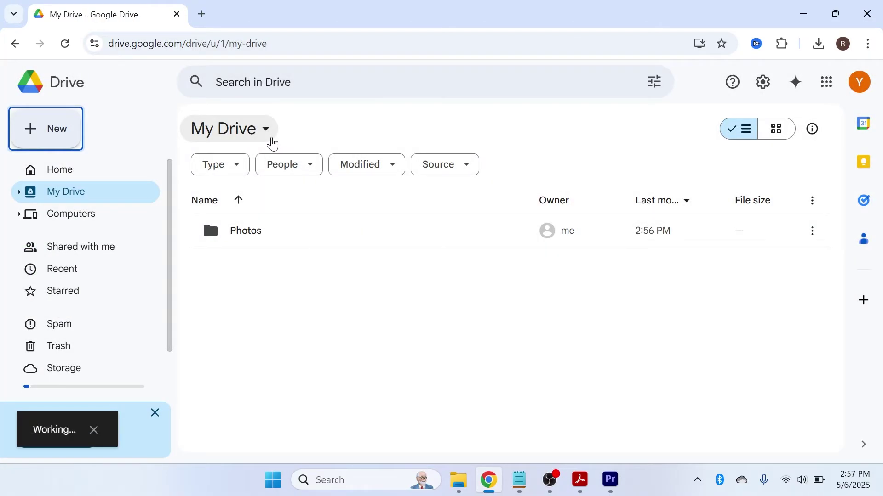
# - Open the Photos folder
pyautogui.click(305, 309)
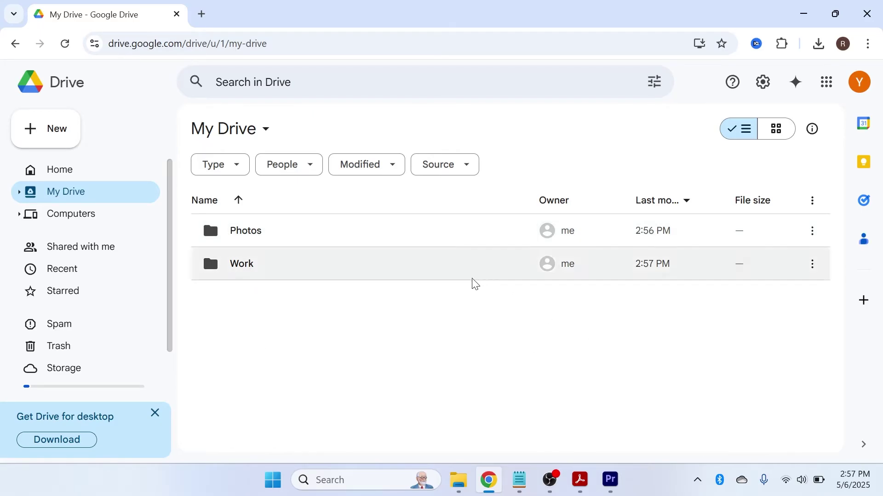
pyautogui.moveTo(214, 240)
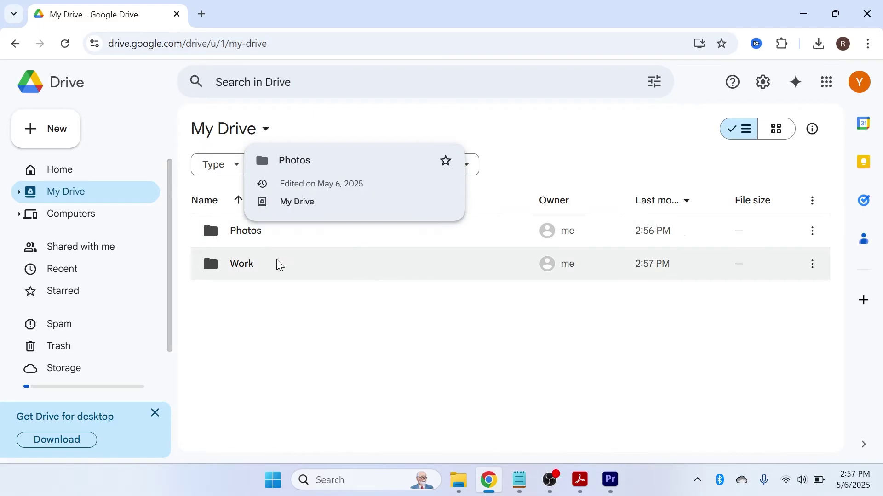
pyautogui.moveTo(246, 246)
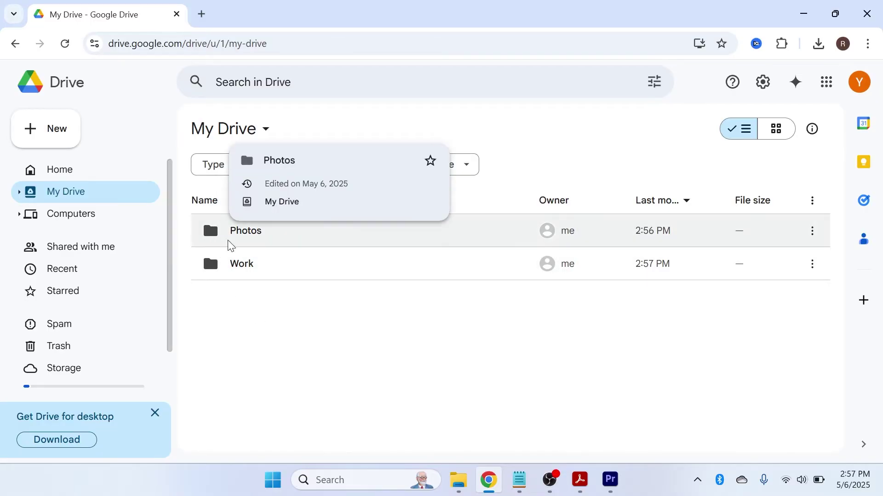
pyautogui.click(245, 235)
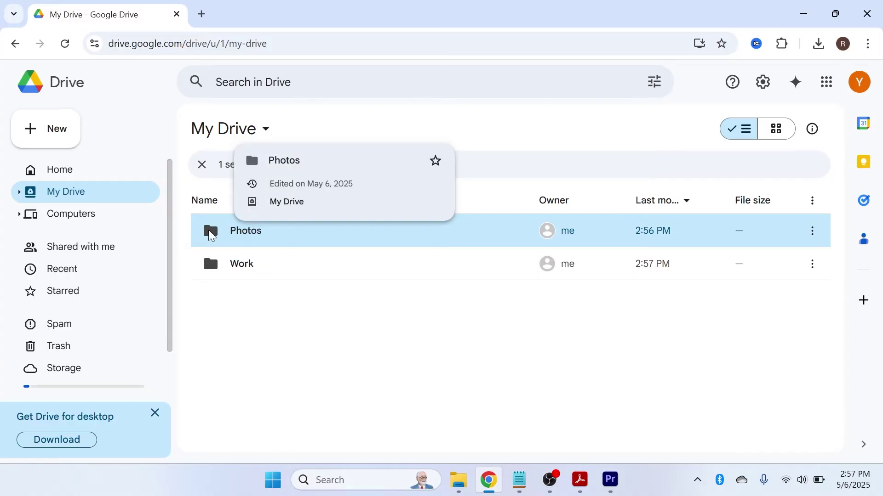
pyautogui.doubleClick(213, 236)
# - Create an 'Album 2' folder inside Photos and go back to My Drive
pyautogui.click(60, 133)
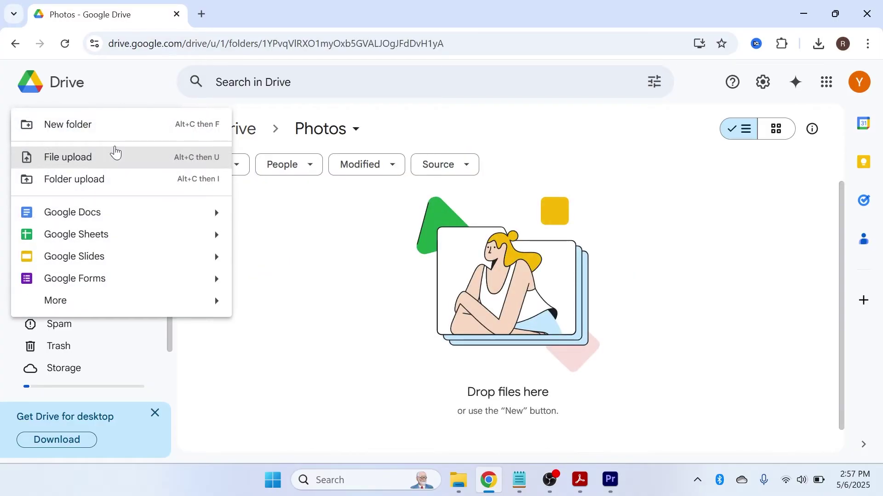
pyautogui.click(118, 137)
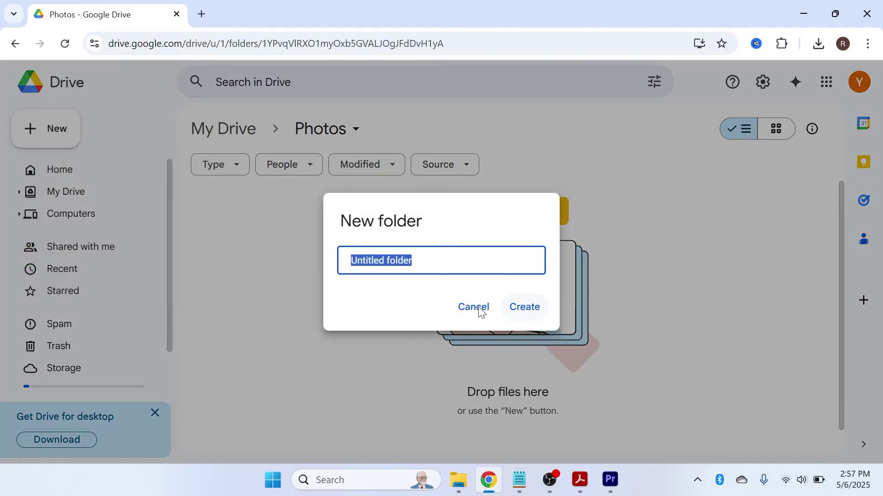
pyautogui.write('A')
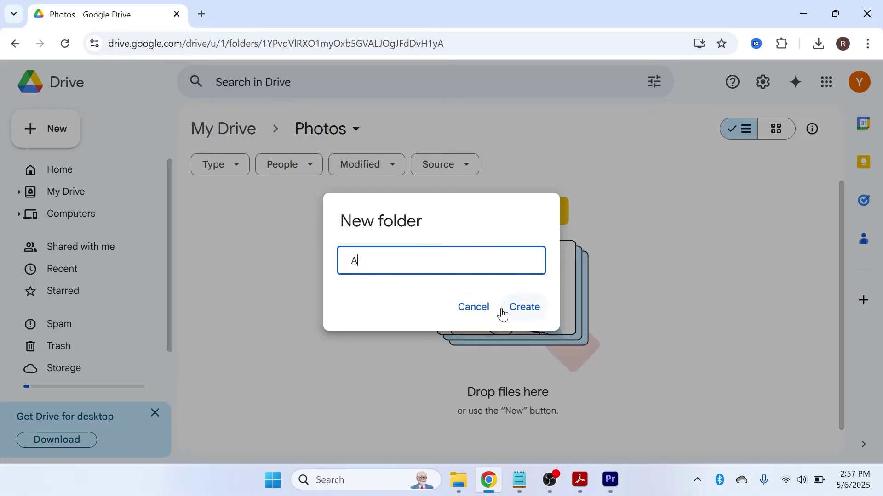
pyautogui.write('lbum 2')
pyautogui.click(518, 305)
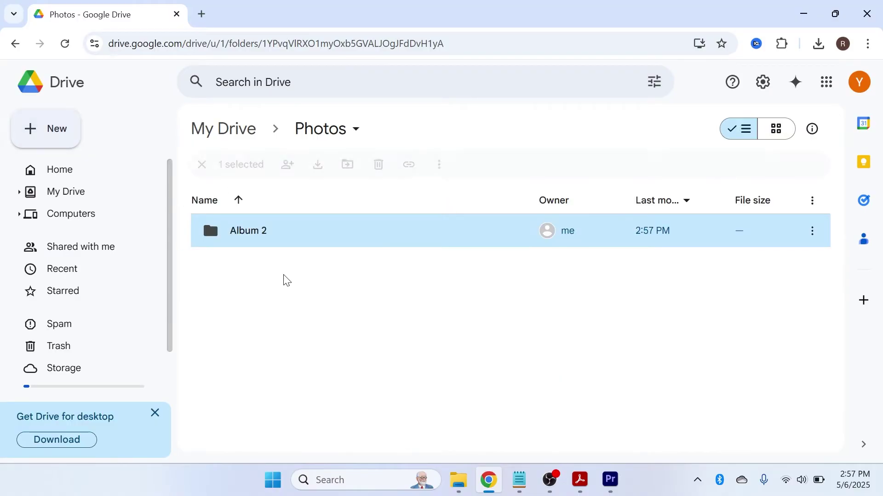
pyautogui.click(285, 294)
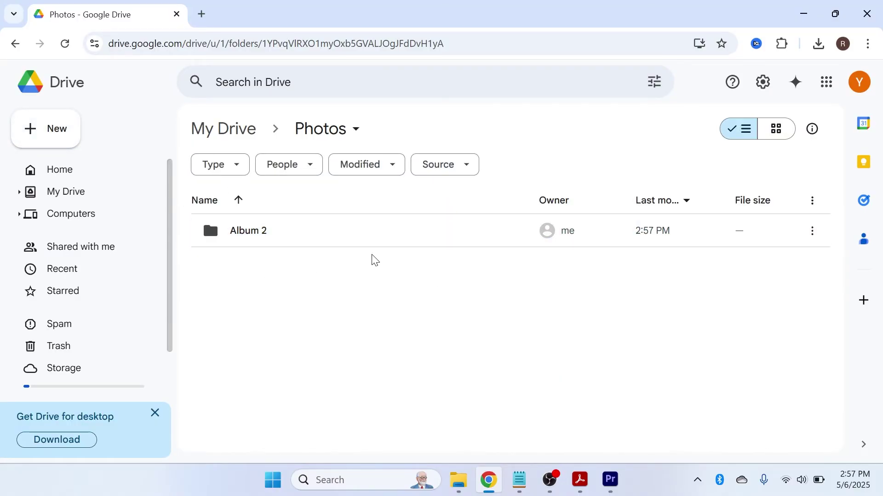
pyautogui.hotkey('alt', 'Left')
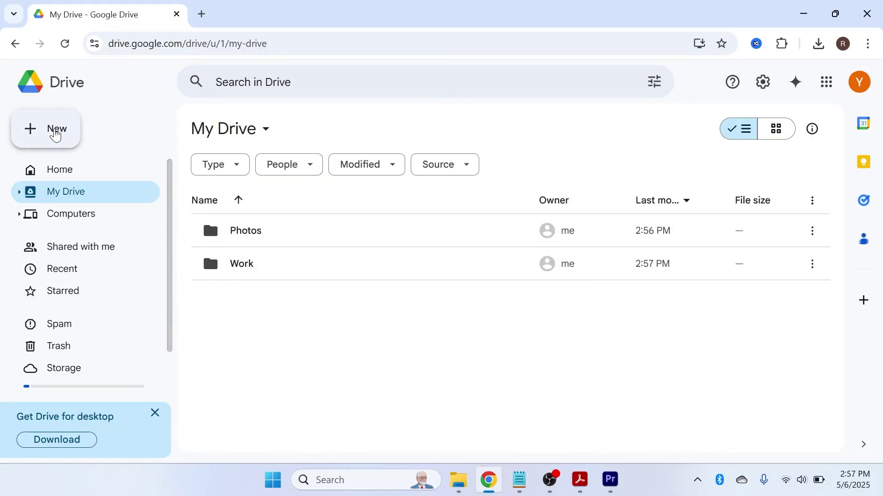
# - Open the New menu in My Drive
pyautogui.click(55, 135)
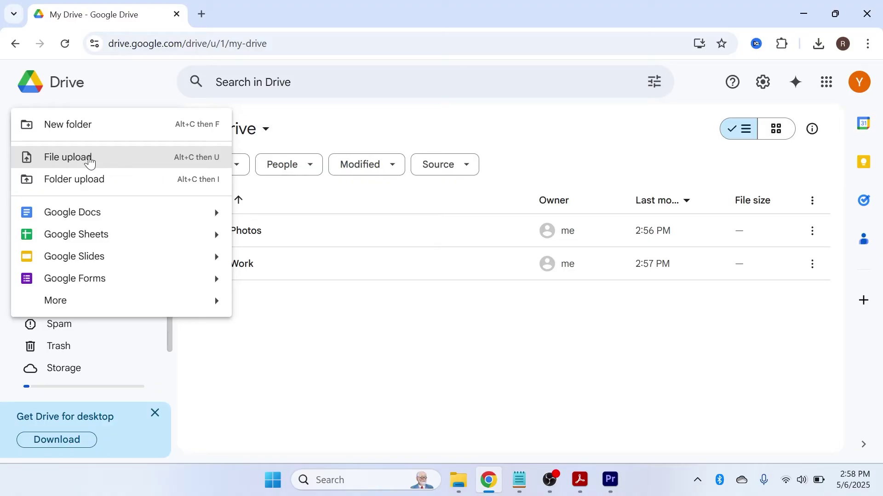
# - Upload 'how to delete cookies in chrome laptop.mp4' from the Desktop
pyautogui.click(90, 161)
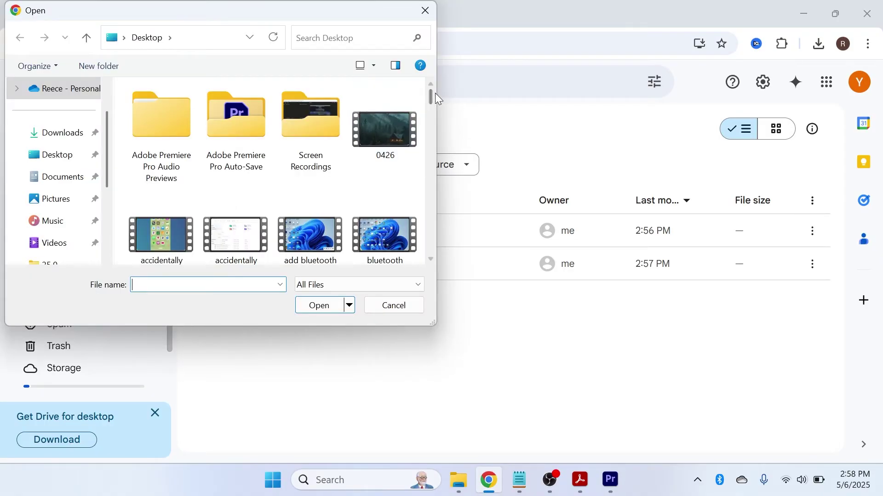
pyautogui.moveTo(431, 93); pyautogui.dragTo(432, 112)
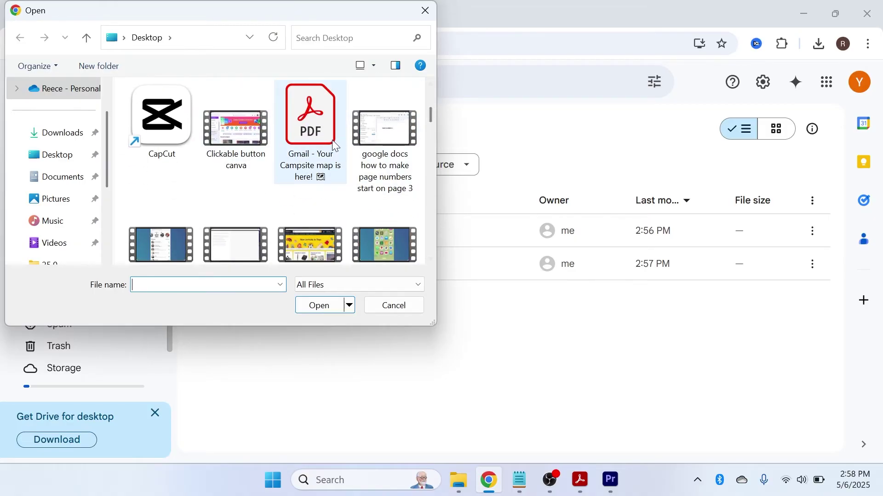
pyautogui.scroll(-3, 426, 133)
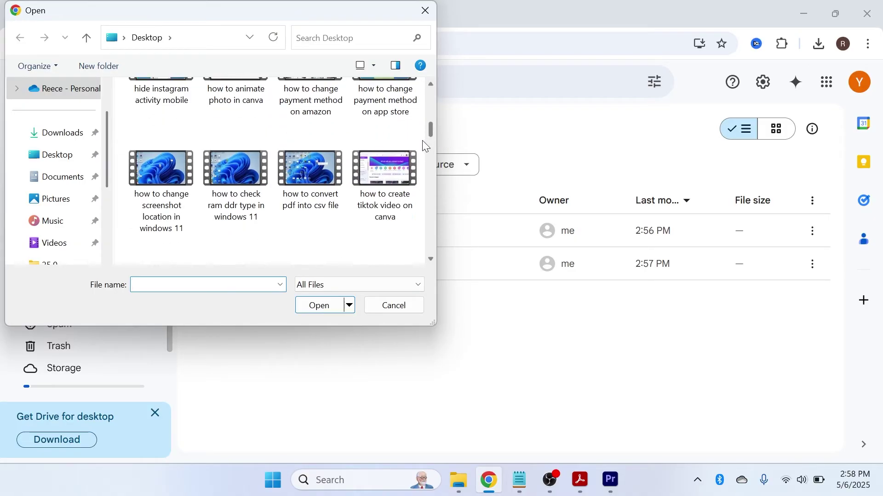
pyautogui.click(385, 163)
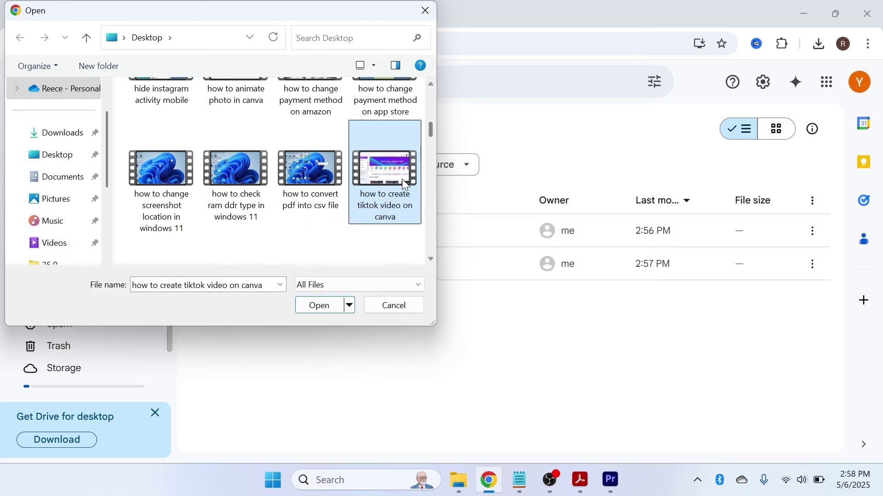
pyautogui.moveTo(117, 137); pyautogui.dragTo(405, 234)
pyautogui.scroll(-2, 377, 208)
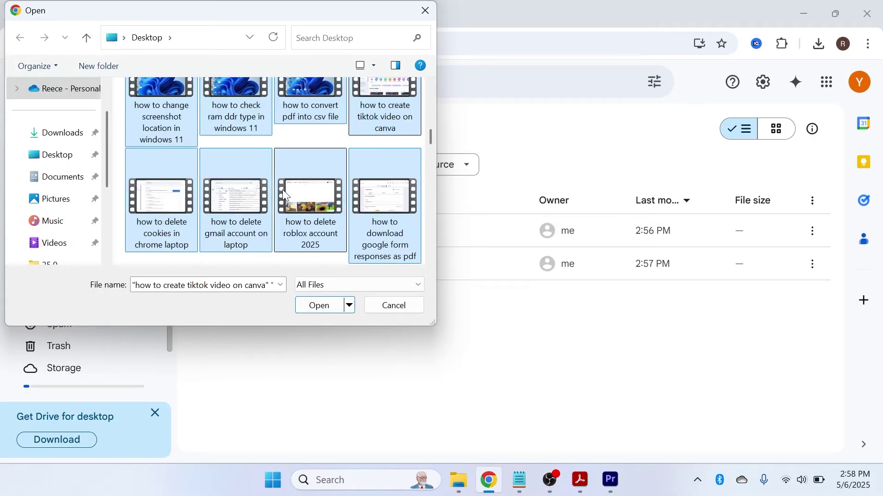
pyautogui.click(189, 226)
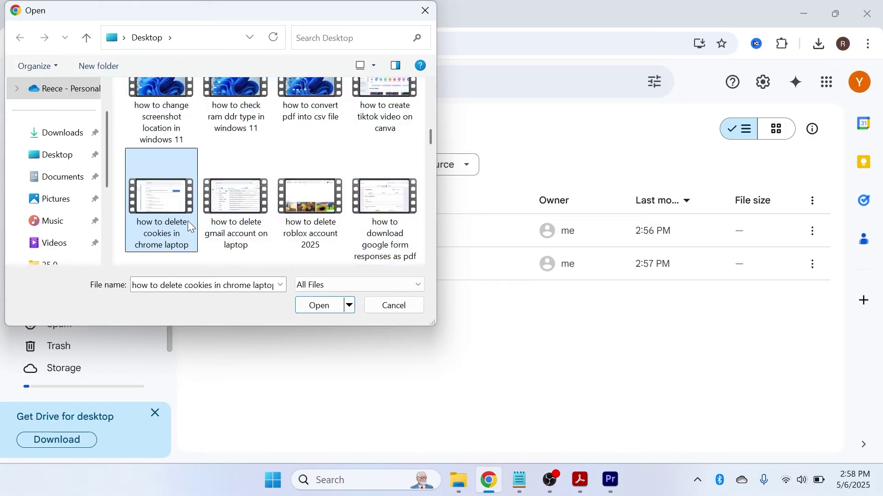
pyautogui.click(323, 306)
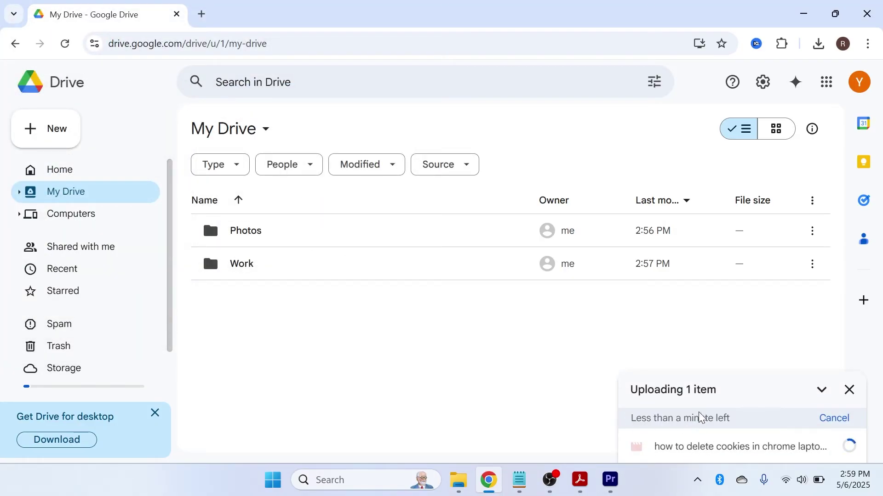
# - Drag the uploaded cookies video into the Photos folder
pyautogui.click(294, 299)
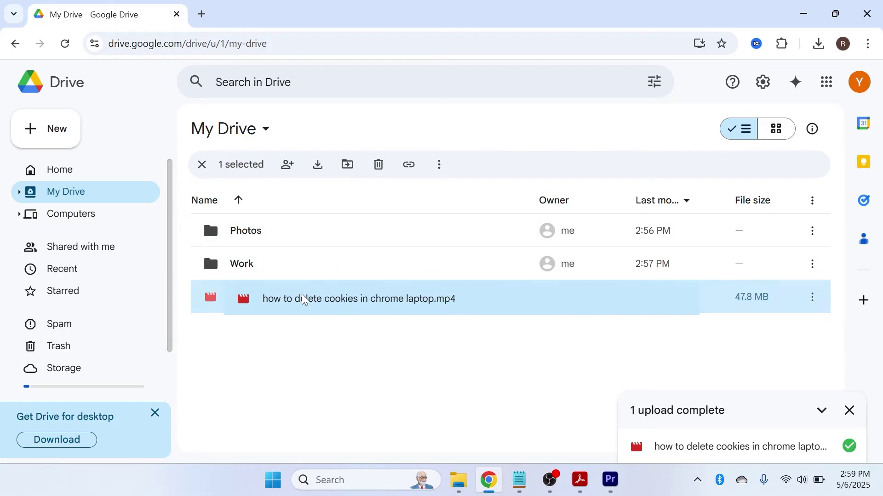
pyautogui.moveTo(302, 294); pyautogui.dragTo(328, 252)
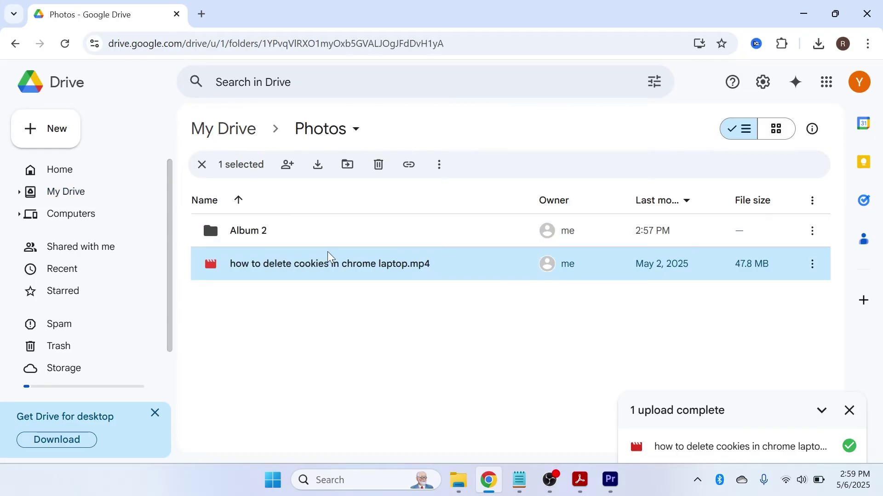
pyautogui.click(404, 298)
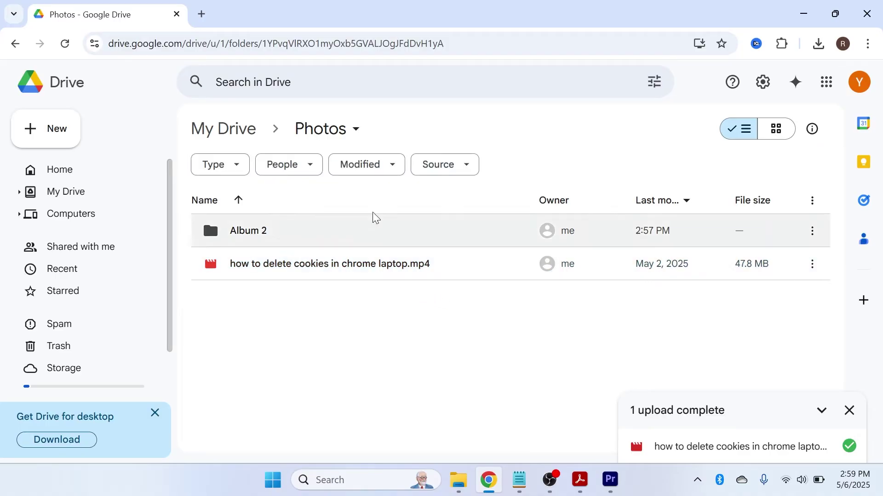
# - Move the cookies video from Photos to My Drive and view My Drive
pyautogui.rightClick(319, 263)
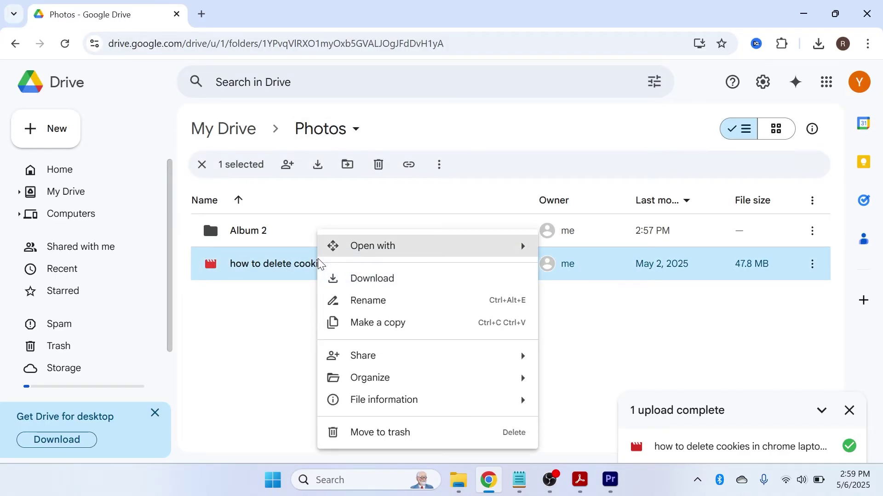
pyautogui.moveTo(446, 376)
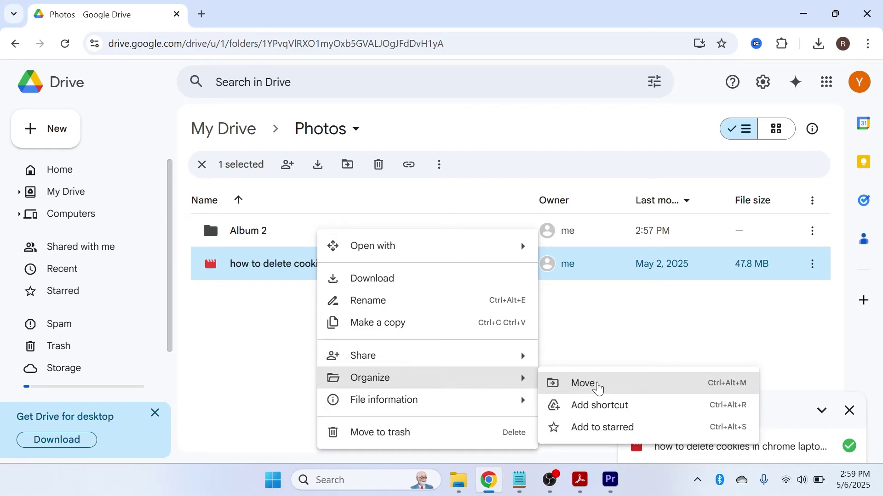
pyautogui.click(597, 385)
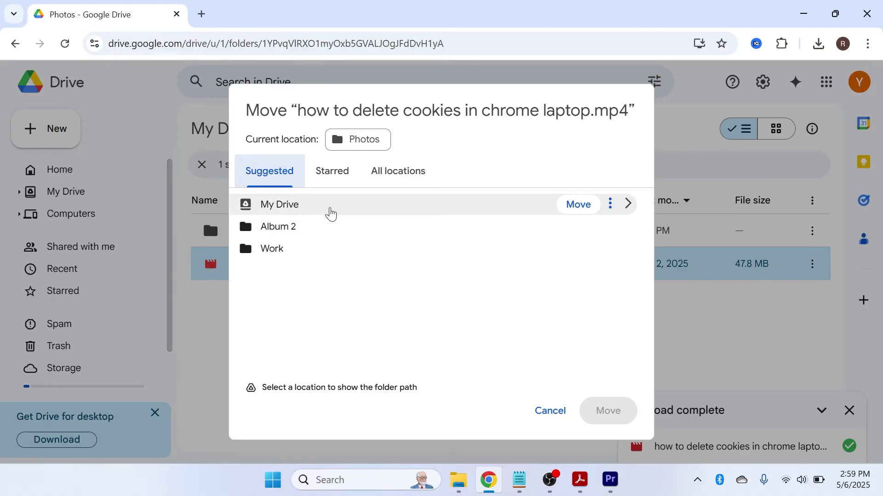
pyautogui.click(344, 204)
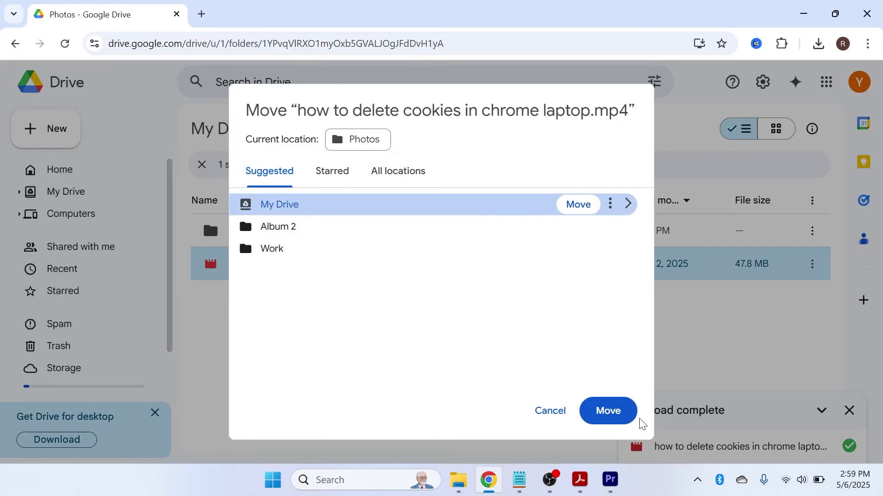
pyautogui.click(609, 412)
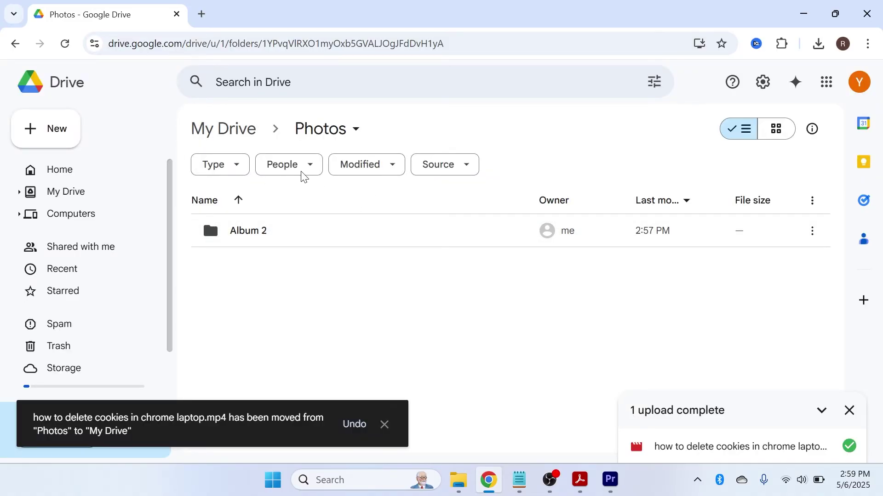
pyautogui.click(218, 134)
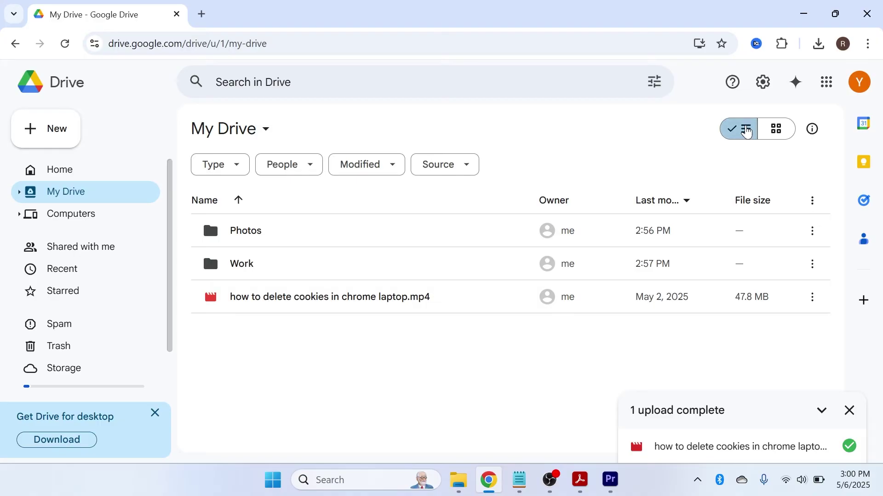
pyautogui.click(774, 131)
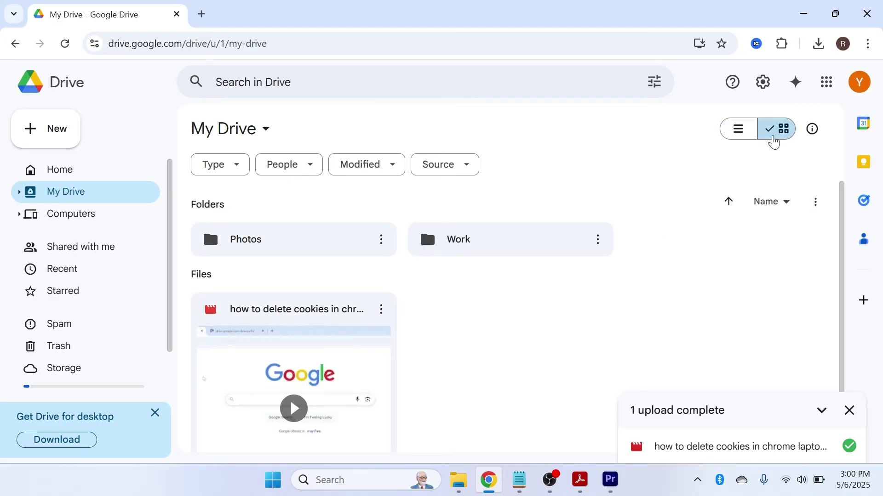
pyautogui.scroll(-1, 486, 317)
pyautogui.scroll(-1, 486, 317)
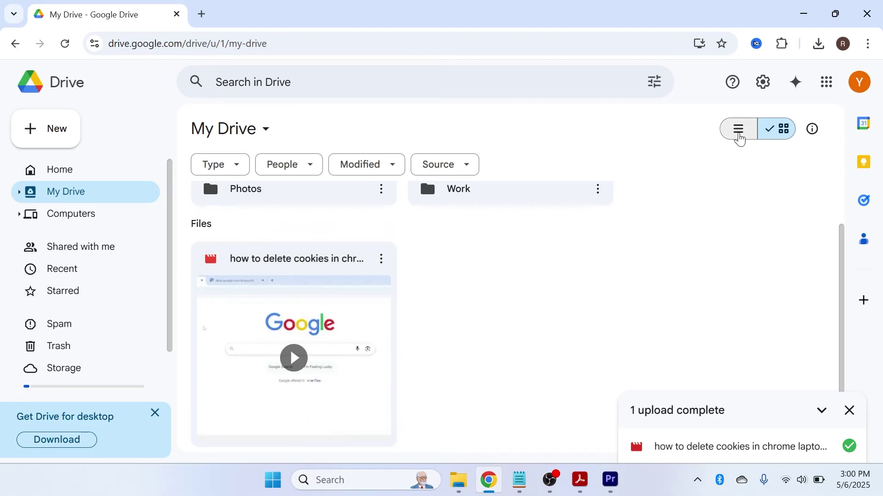
pyautogui.click(738, 134)
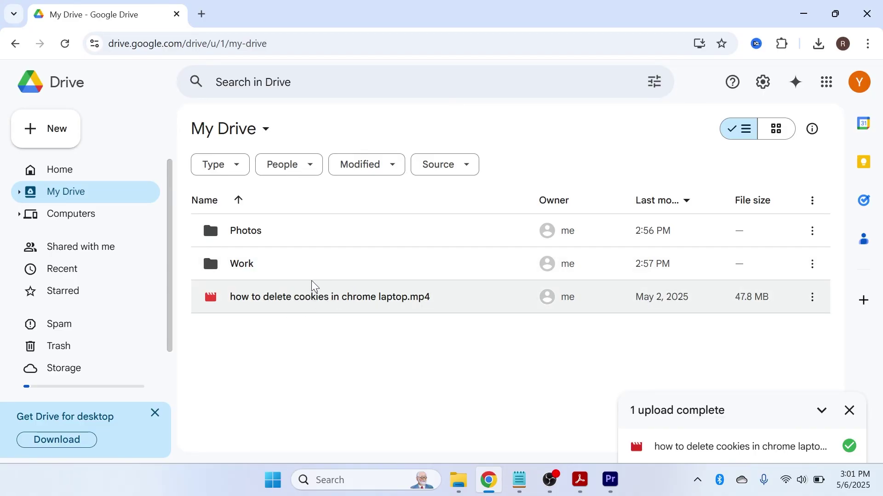
# - Open the cookies video's Share dialog and add a suggested contact
pyautogui.rightClick(339, 297)
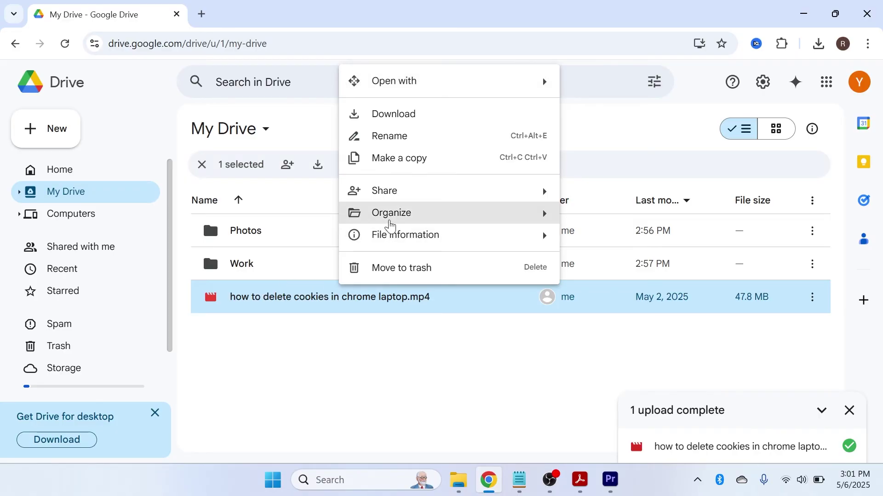
pyautogui.moveTo(390, 192)
pyautogui.click(618, 203)
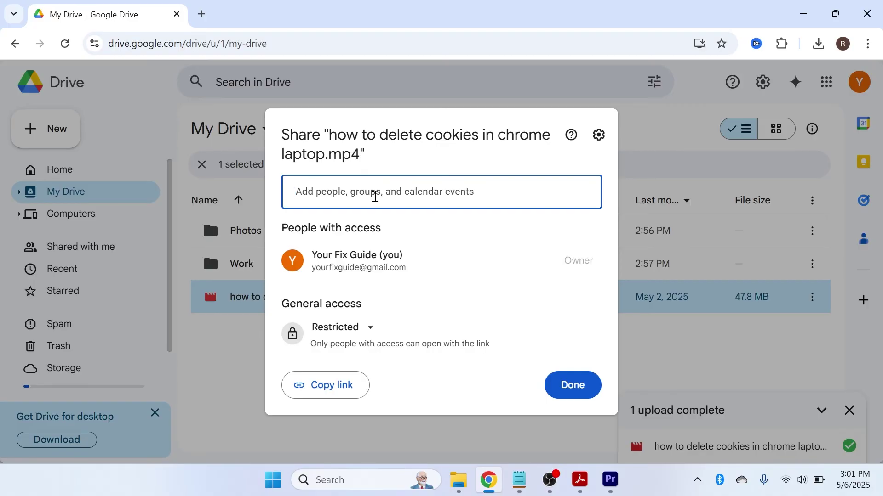
pyautogui.write('reecetoth')
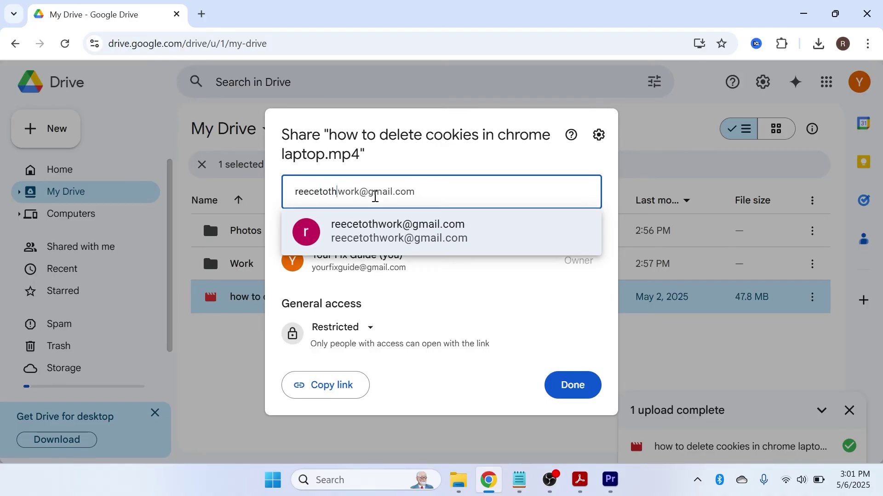
pyautogui.click(389, 220)
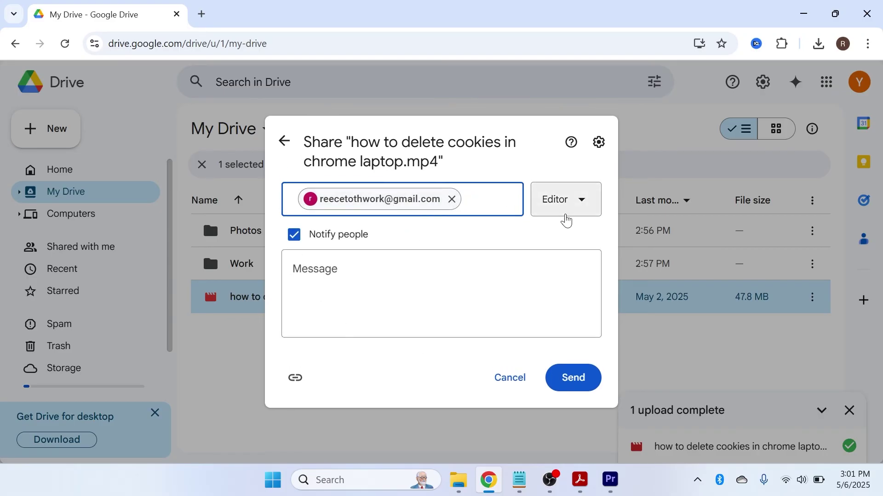
# - Switch the contact to Viewer, back to Editor, then remove them from sharing
pyautogui.click(574, 210)
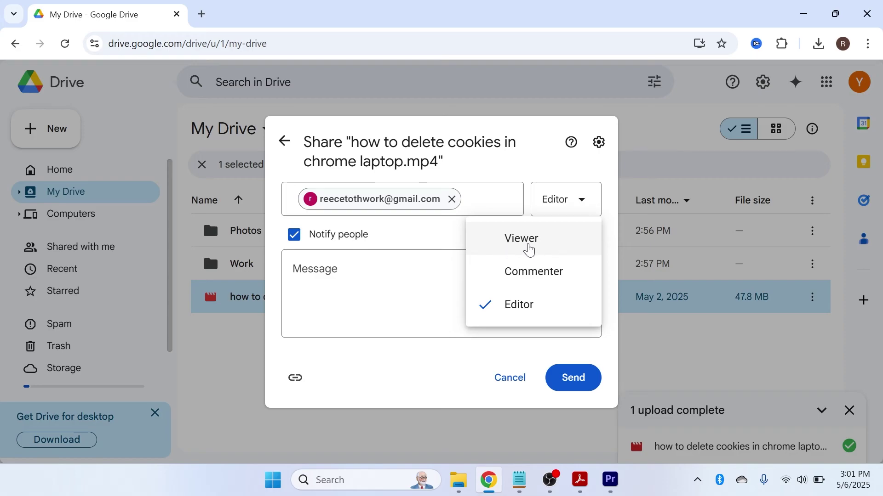
pyautogui.click(532, 243)
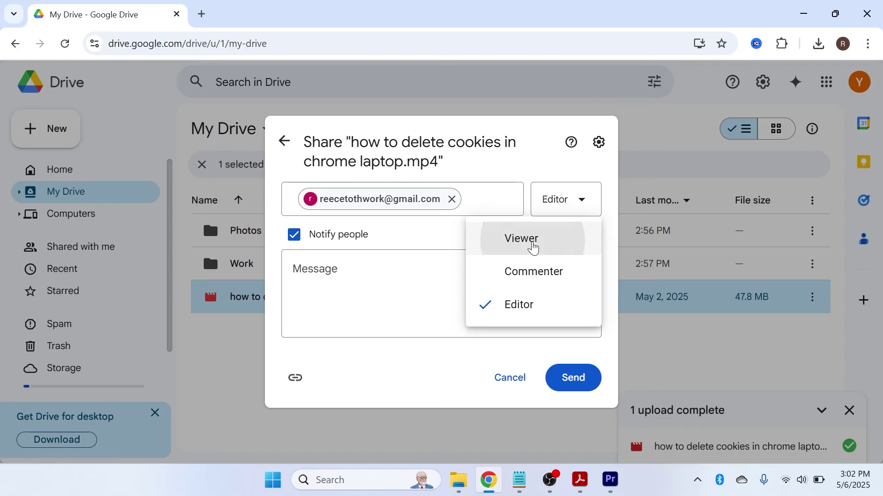
pyautogui.click(563, 190)
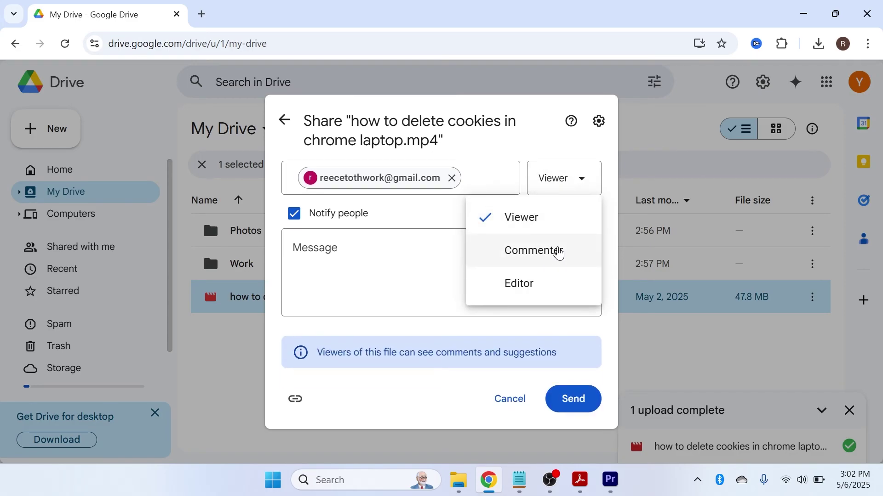
pyautogui.click(572, 188)
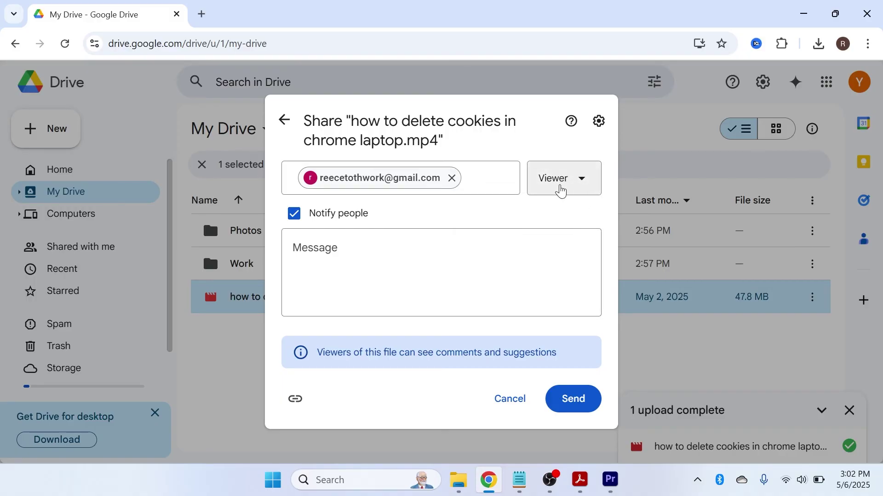
pyautogui.click(560, 189)
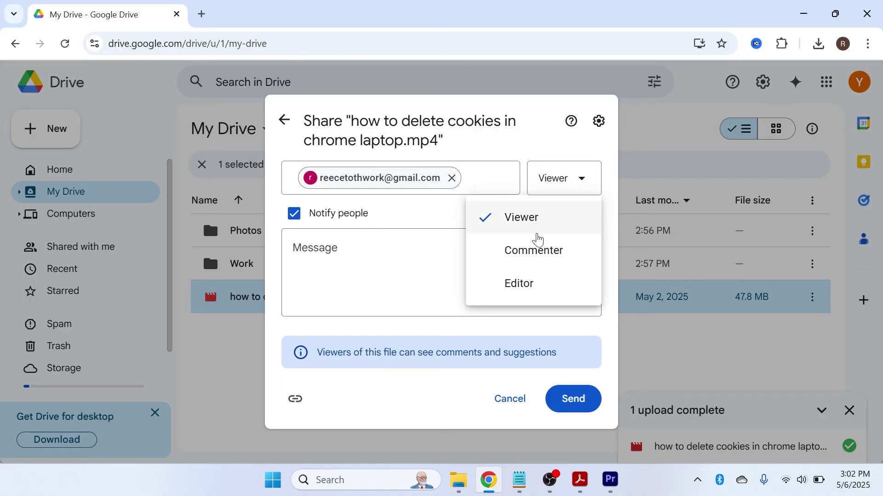
pyautogui.click(529, 284)
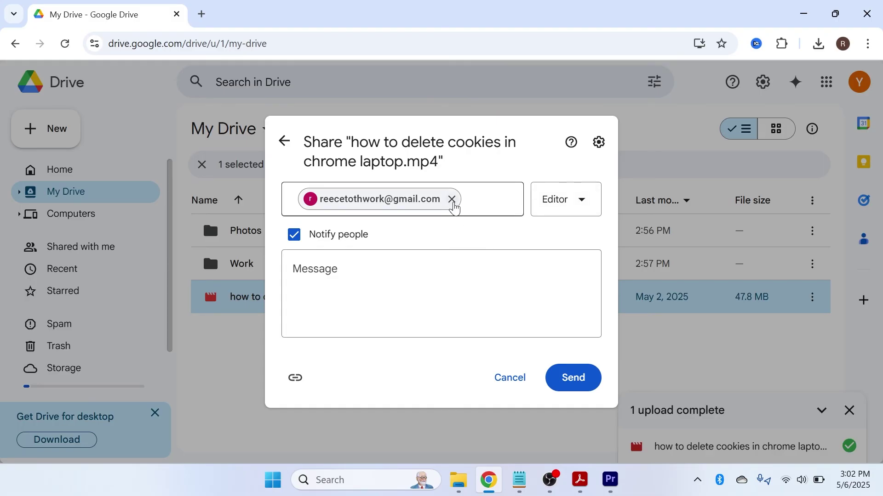
pyautogui.click(453, 202)
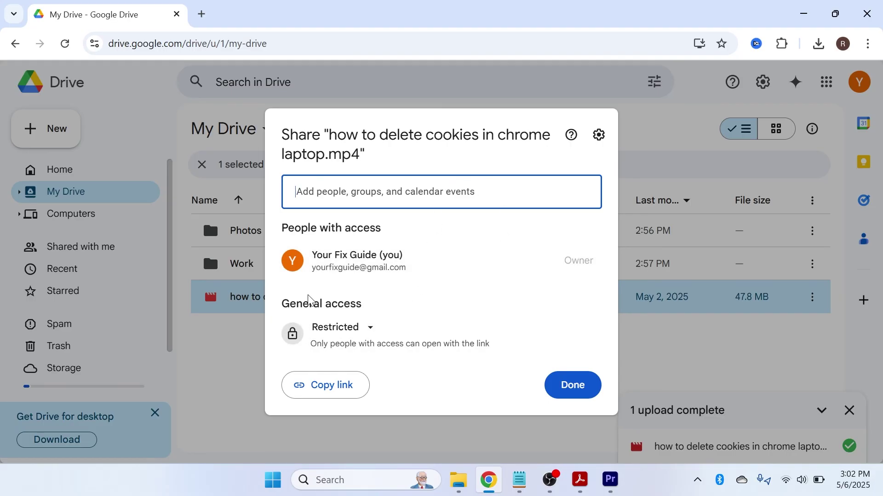
# - Set general access to 'Anyone with the link', copy the link, and close sharing
pyautogui.moveTo(281, 304); pyautogui.dragTo(377, 312)
pyautogui.click(377, 313)
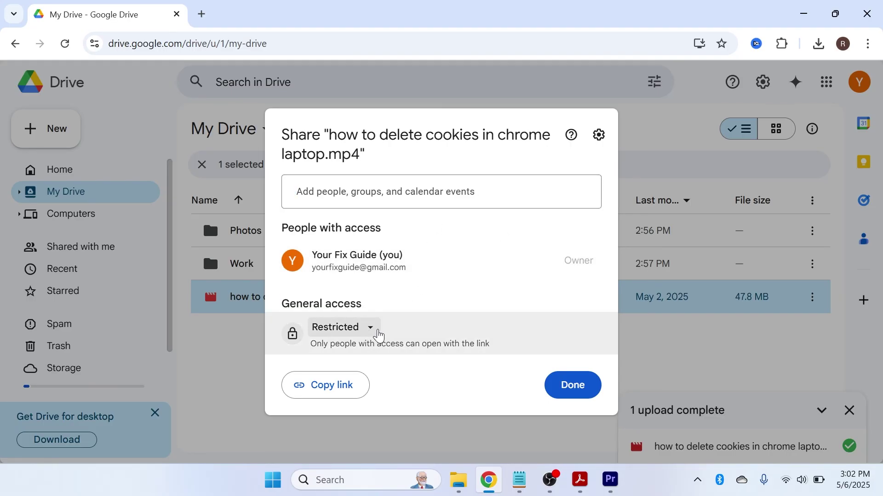
pyautogui.click(376, 336)
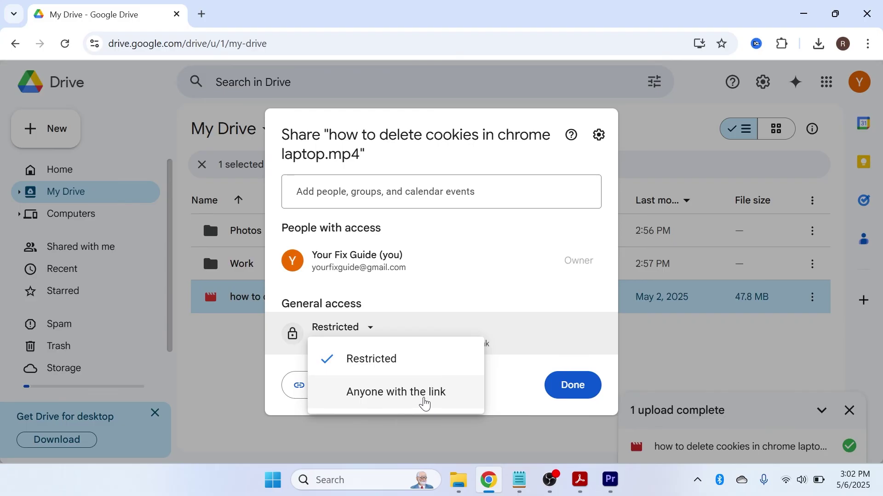
pyautogui.click(412, 402)
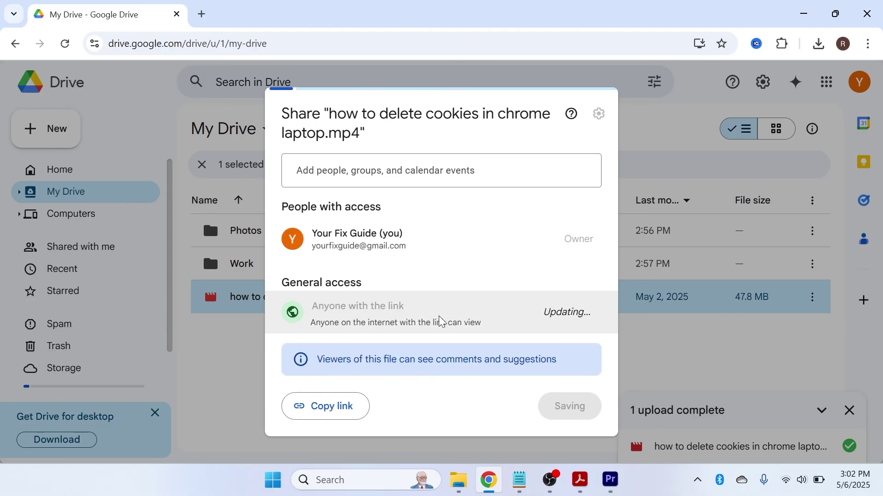
pyautogui.click(330, 413)
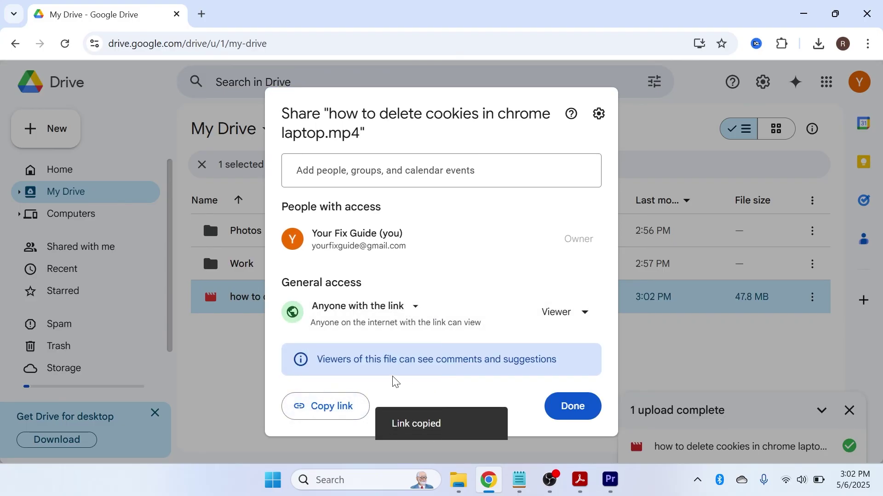
pyautogui.click(573, 409)
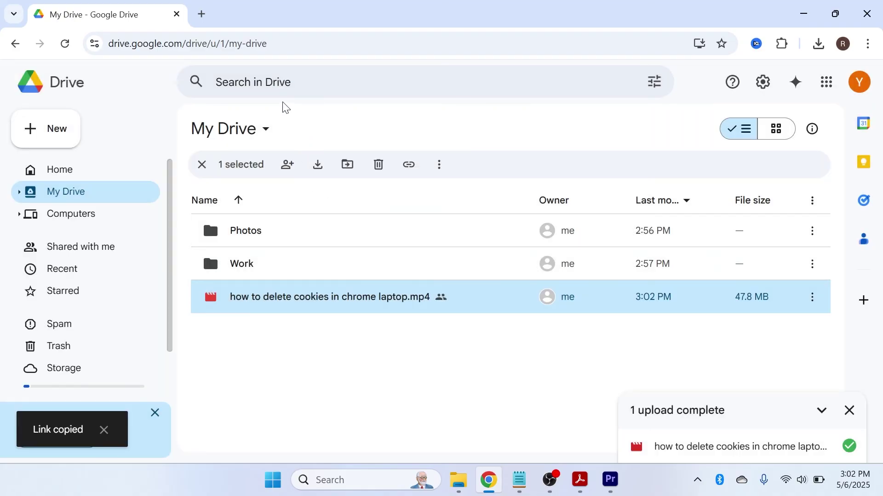
# - Paste the copied share link into Chrome's address bar and load it
pyautogui.rightClick(309, 40)
pyautogui.click(379, 190)
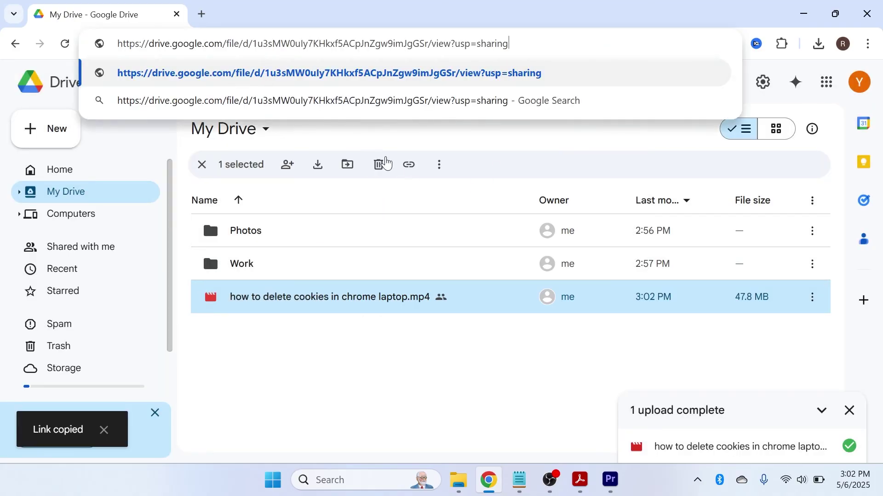
pyautogui.click(423, 447)
pyautogui.click(363, 307)
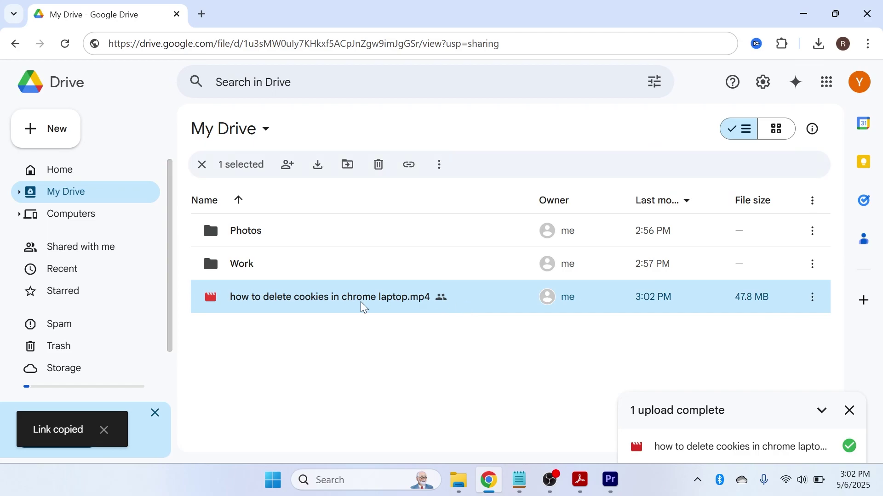
pyautogui.click(291, 43)
pyautogui.hotkey('alt', 'Return')
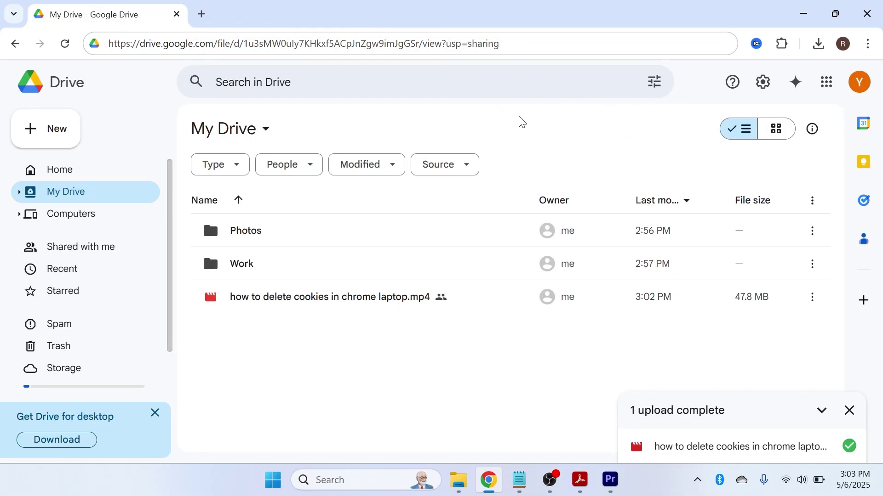
# - Show the Shared with me list with Untitled form, glancing at the storage plans page before closing it
pyautogui.click(84, 255)
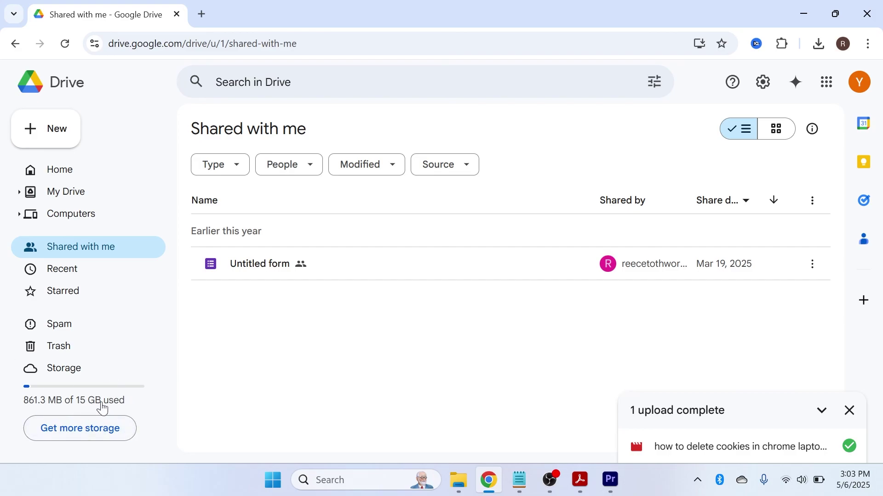
pyautogui.click(79, 434)
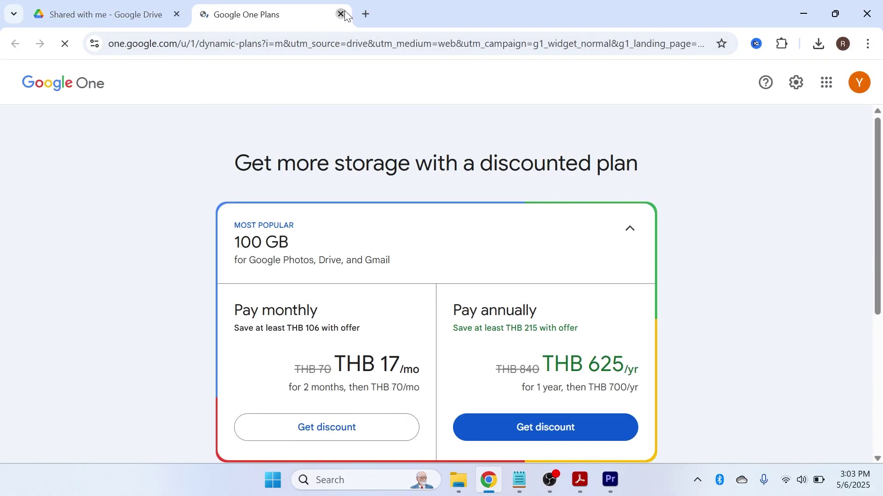
pyautogui.click(340, 15)
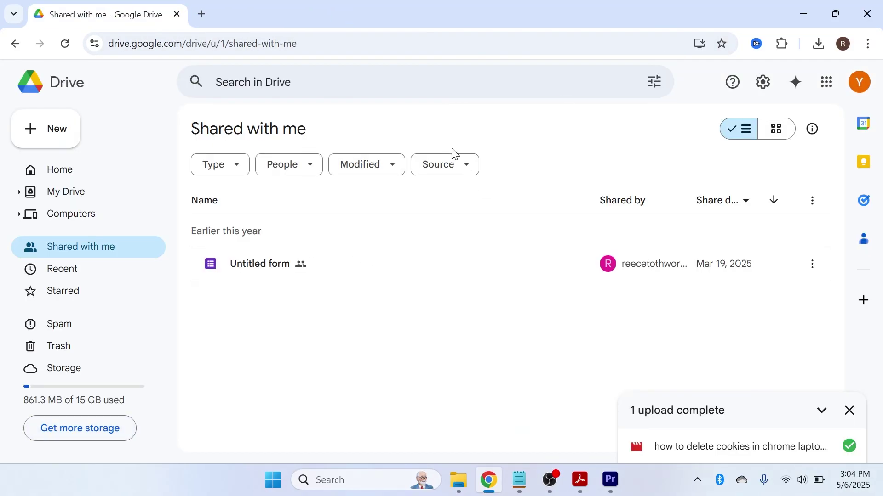